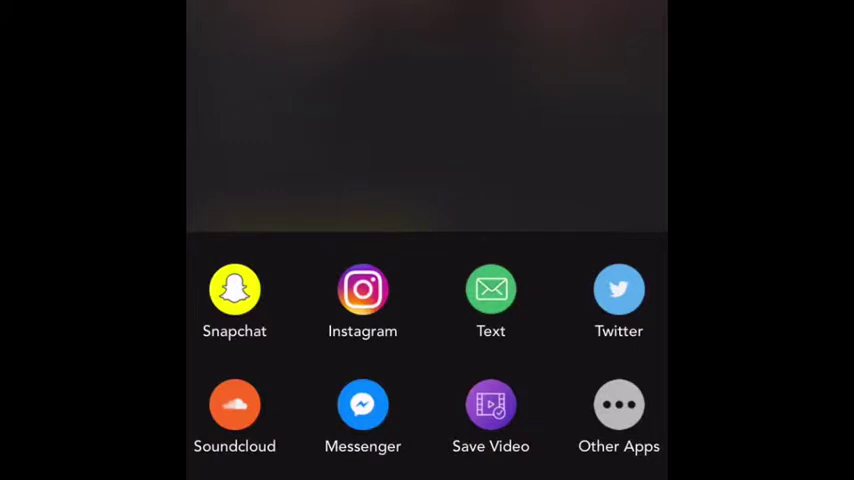
# Step: Save the Rapchat freestyle rap to the phone's photos as a video
pyautogui.click(491, 404)
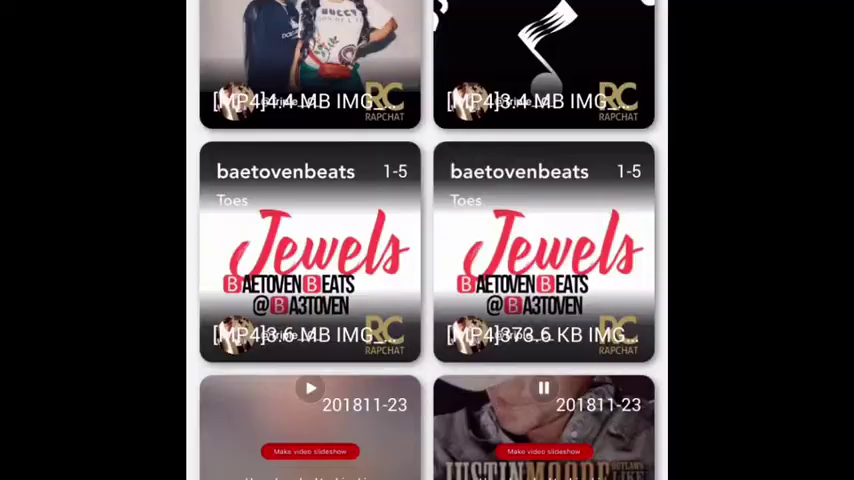
pyautogui.scroll(-3, 427, 240)
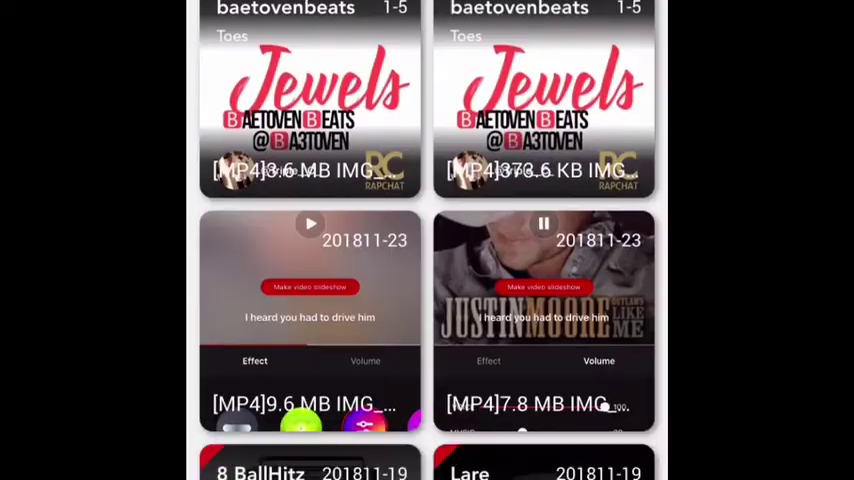
pyautogui.scroll(-2, 427, 240)
pyautogui.scroll(4, 427, 240)
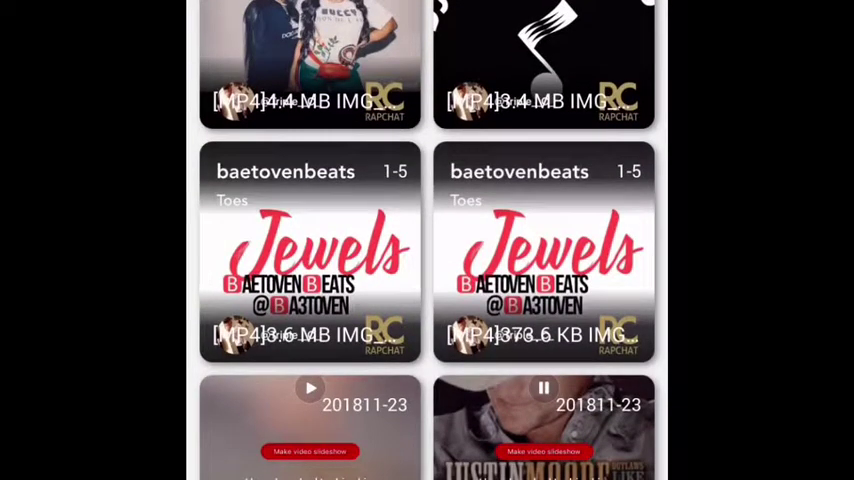
# Step: Convert a Rapchat MP4 clip to audio using Default Mode (mp3)
pyautogui.click(427, 240)
pyautogui.click(427, 100)
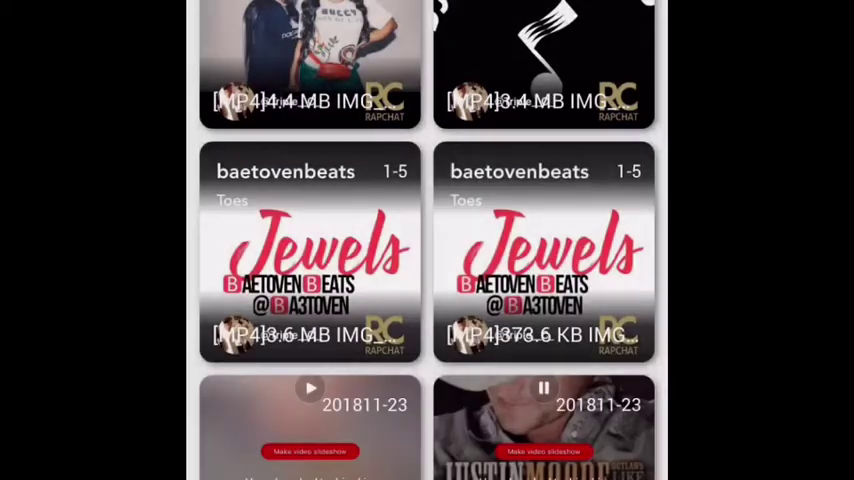
pyautogui.click(310, 250)
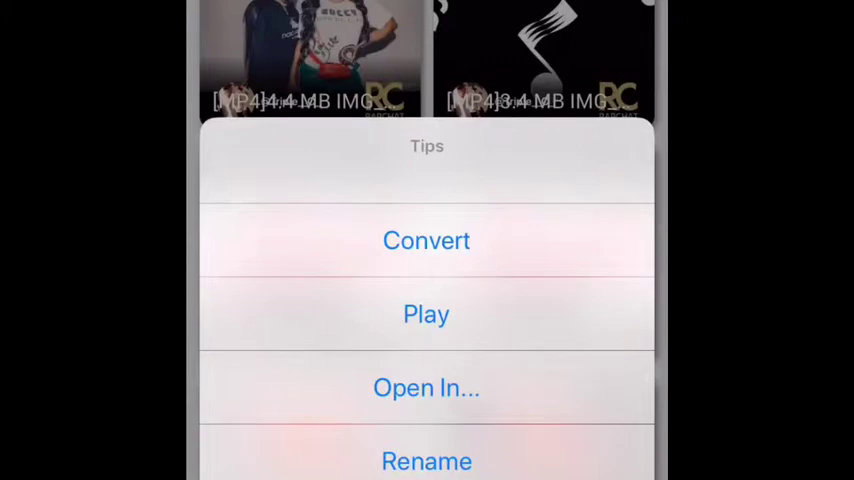
pyautogui.click(427, 240)
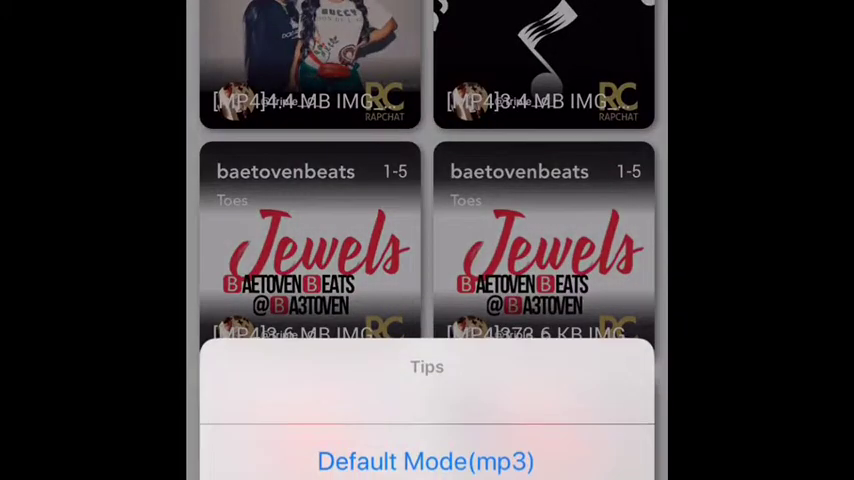
pyautogui.click(426, 461)
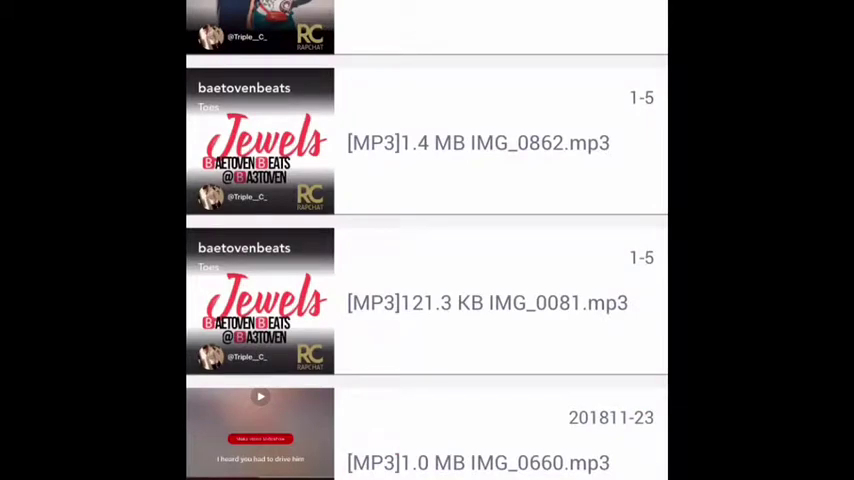
pyautogui.scroll(-2, 427, 240)
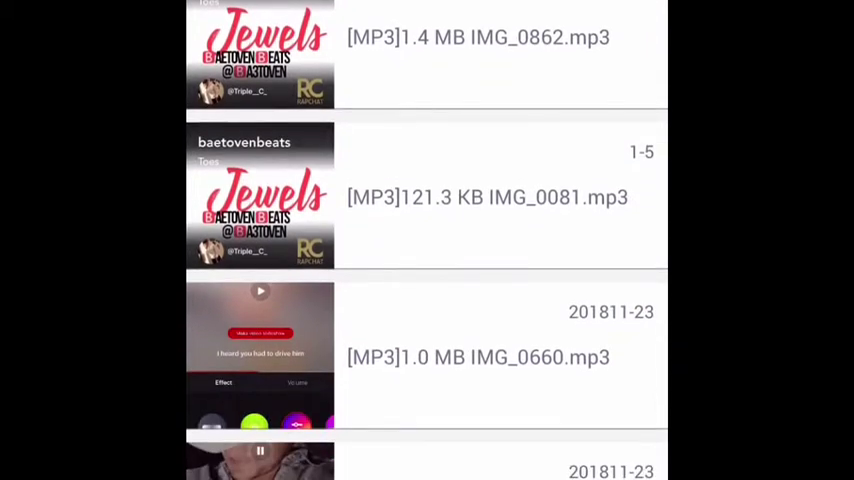
pyautogui.scroll(3, 427, 240)
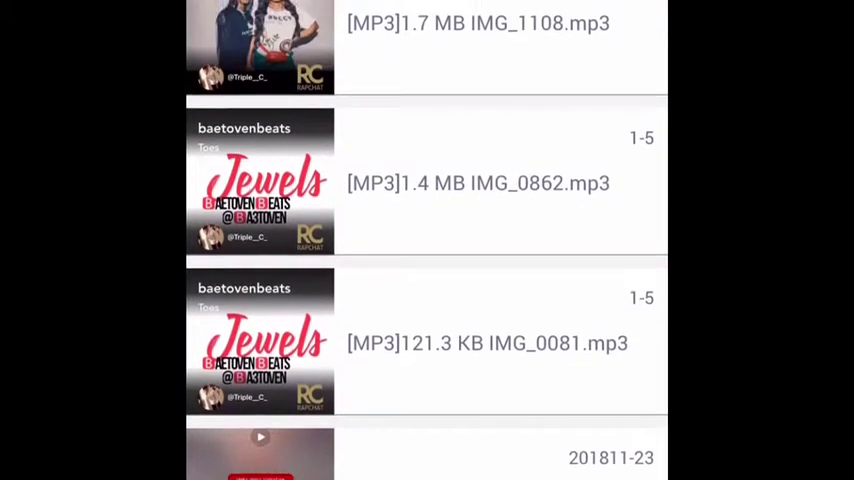
# Step: Open the Open In... share sheet for IMG_1108.mp3
pyautogui.click(478, 303)
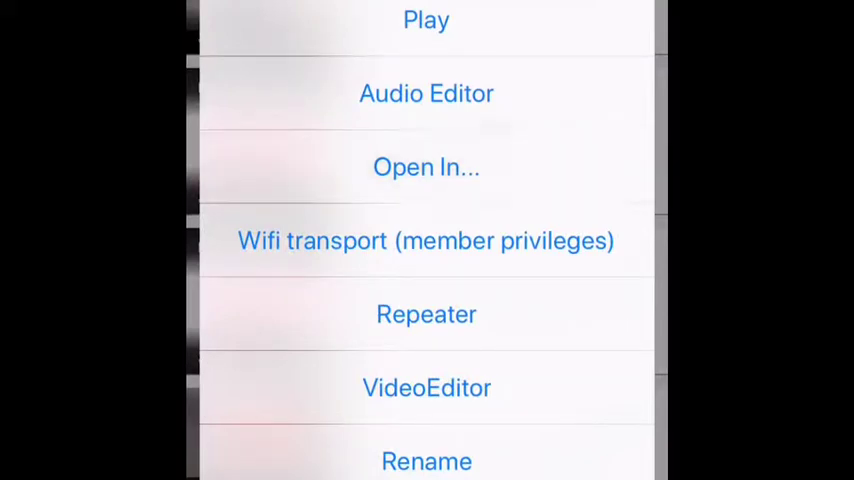
pyautogui.click(427, 93)
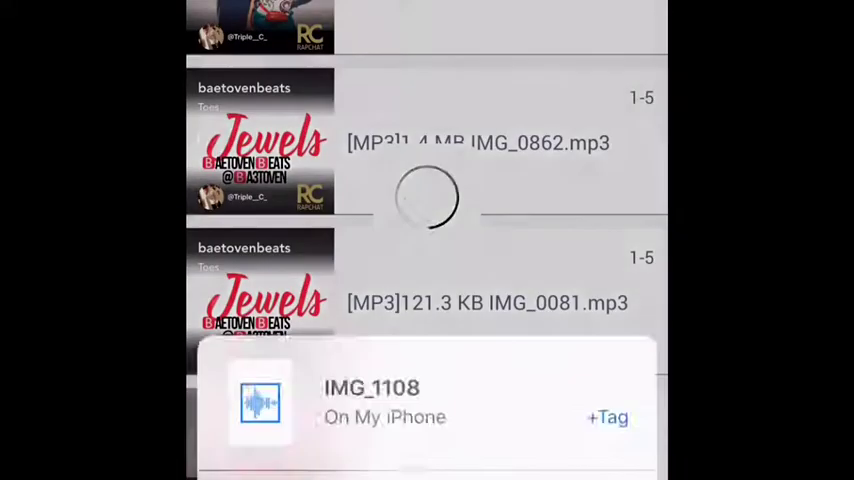
pyautogui.hscroll(3, 427, 330)
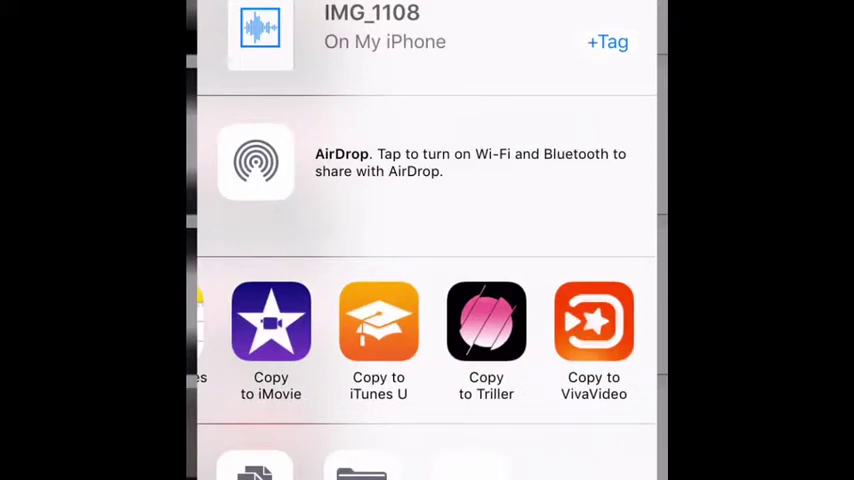